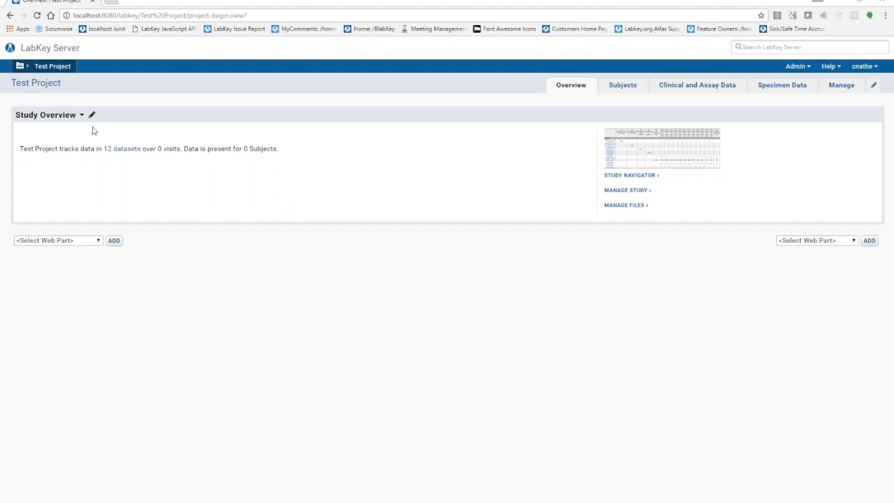
Review the Participants and Specimen Data pages of the Study A folder and the overview of the Study B folder.
left_click(59, 69)
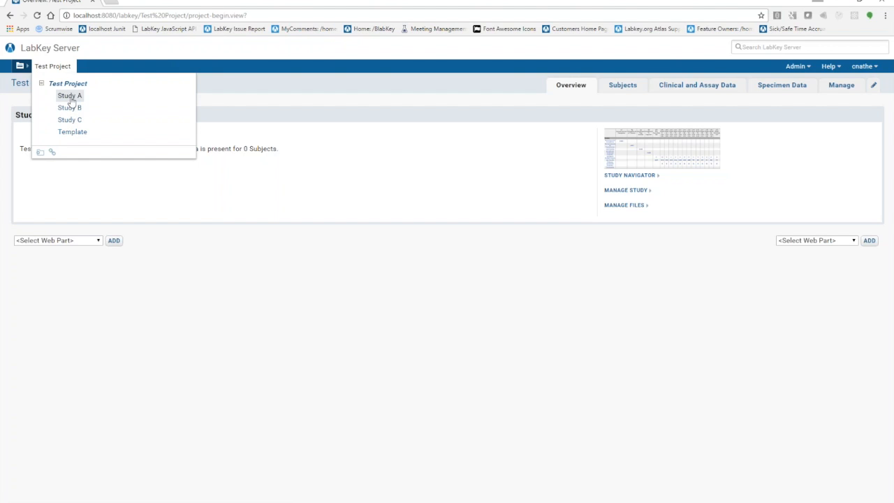
left_click(69, 98)
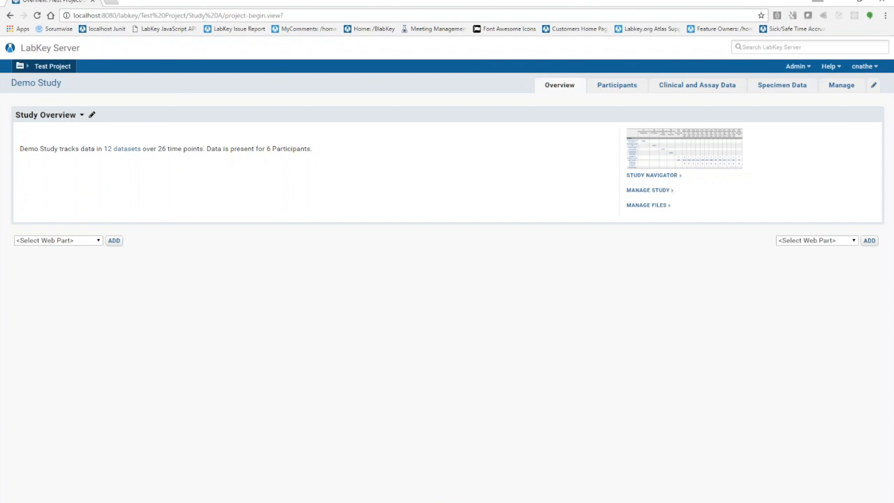
left_click(60, 66)
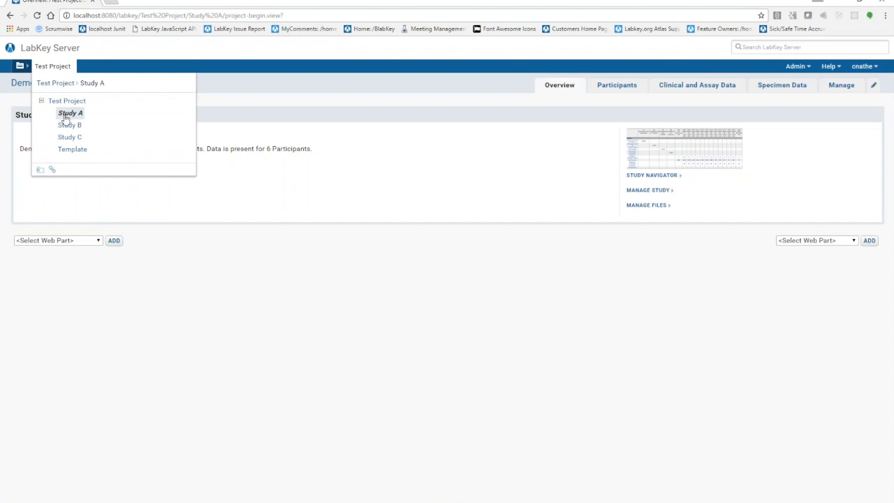
left_click(612, 89)
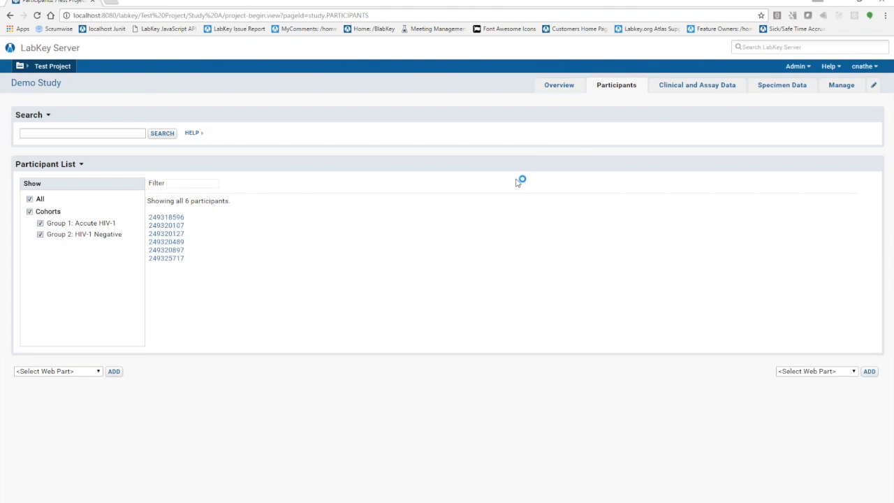
left_click(763, 90)
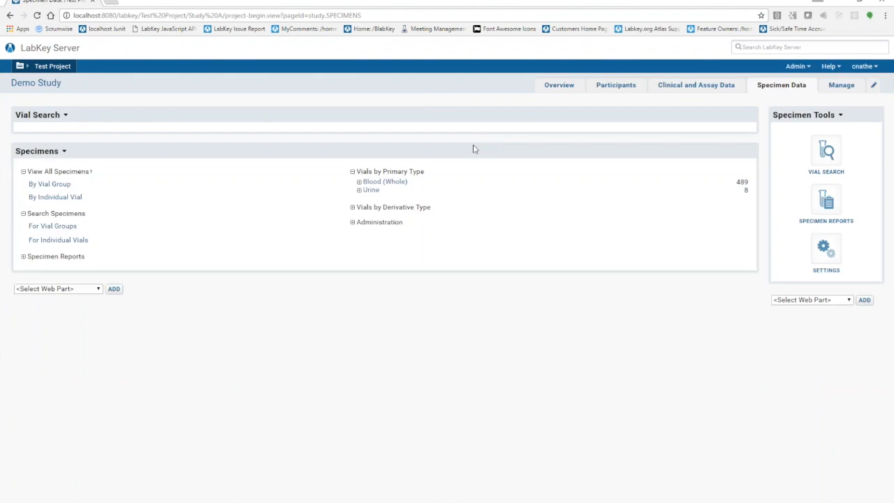
left_click(63, 68)
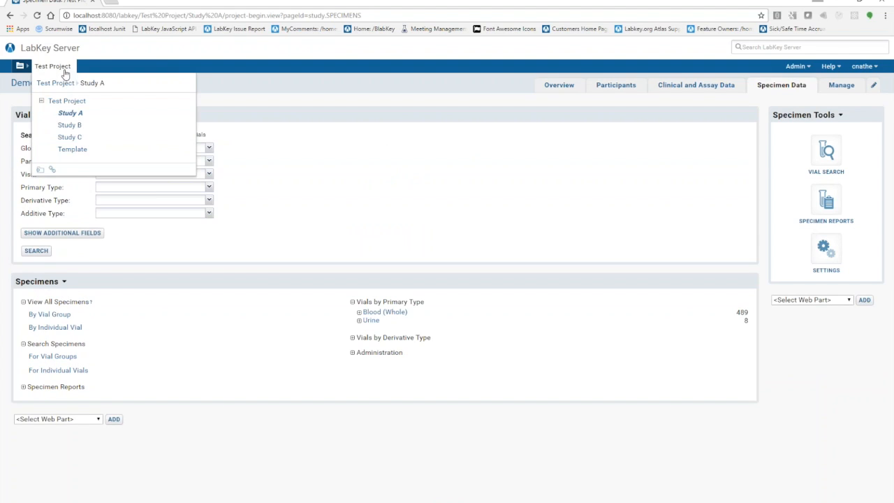
left_click(69, 125)
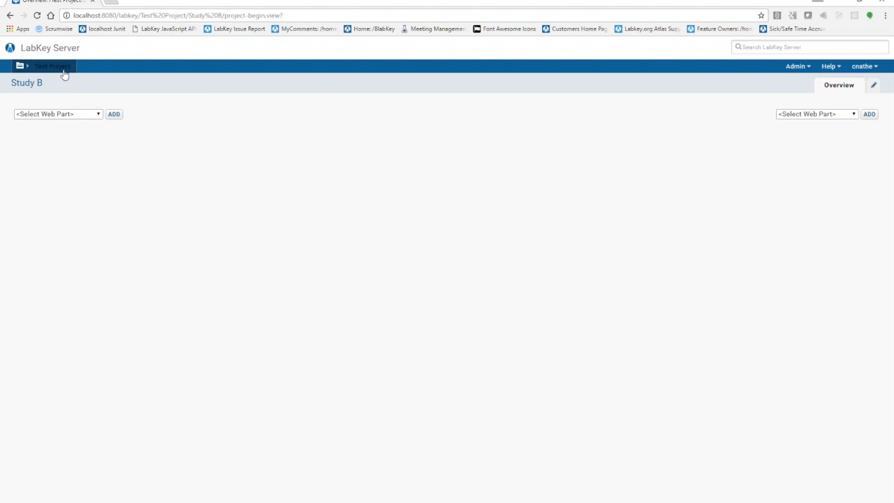
Open the Participants page of the Template folder in Test Project.
left_click(63, 73)
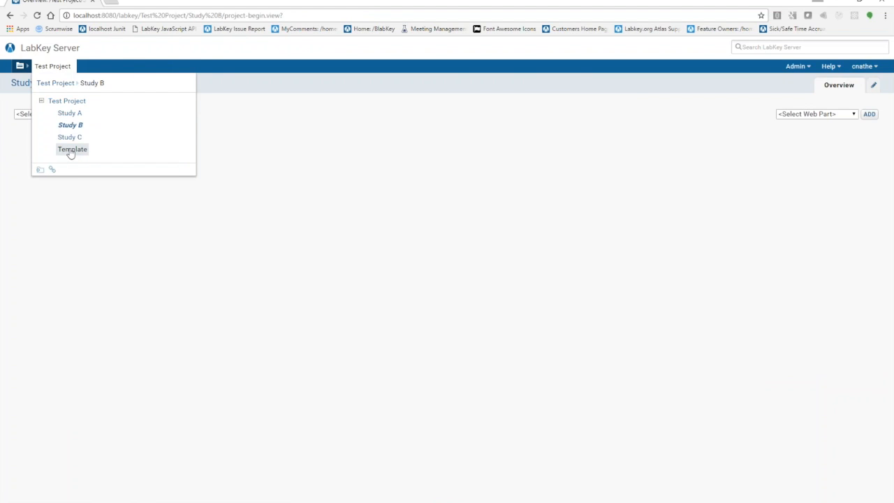
left_click(70, 150)
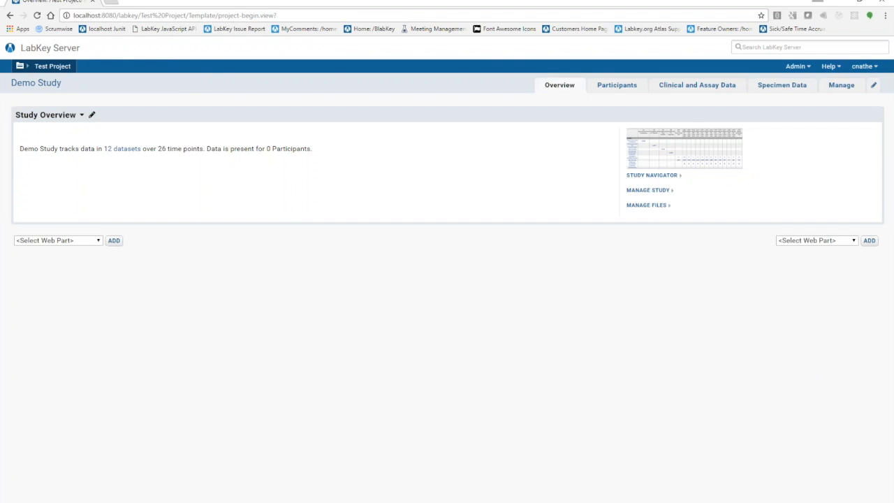
left_click(58, 68)
left_click(614, 88)
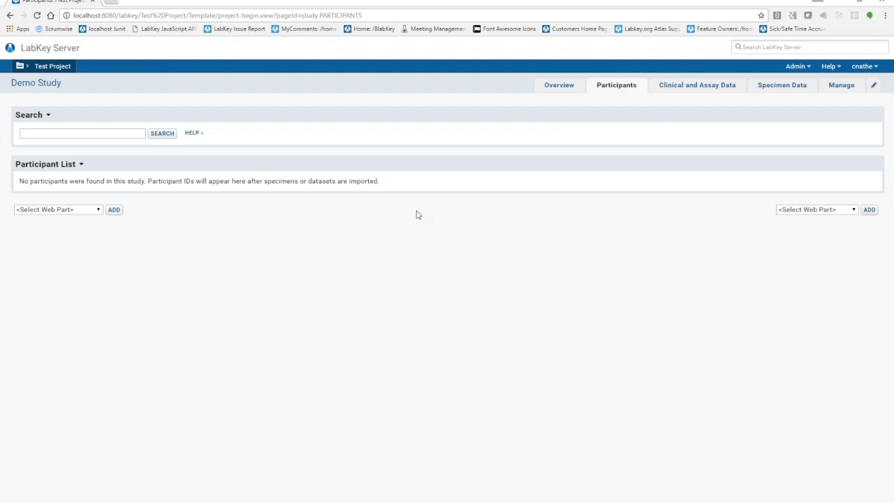
Add a Query web part below the Participant List on the Template folder's Participants page.
left_click(70, 212)
scroll(60, 297, "down", 8)
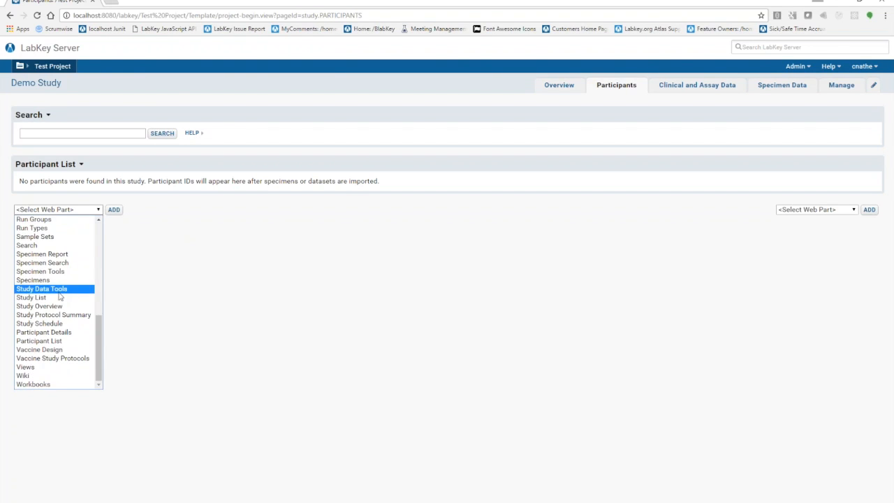
scroll(60, 297, "up", 6)
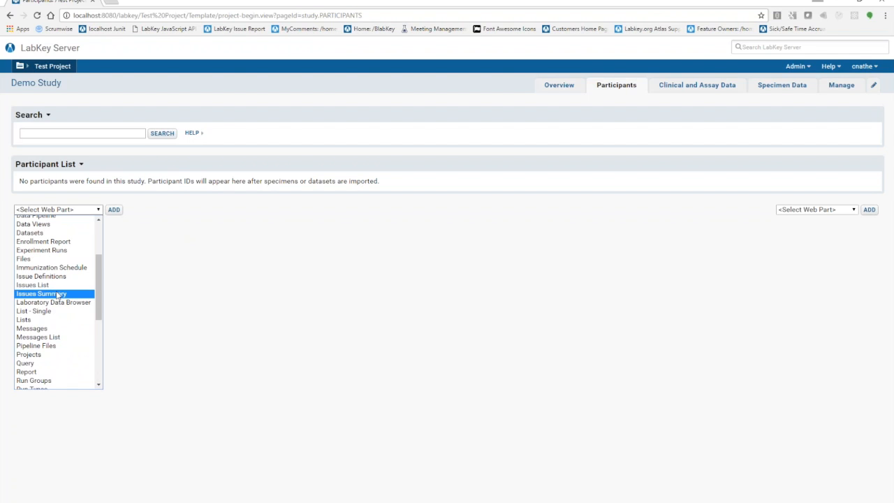
left_click(41, 363)
left_click(113, 210)
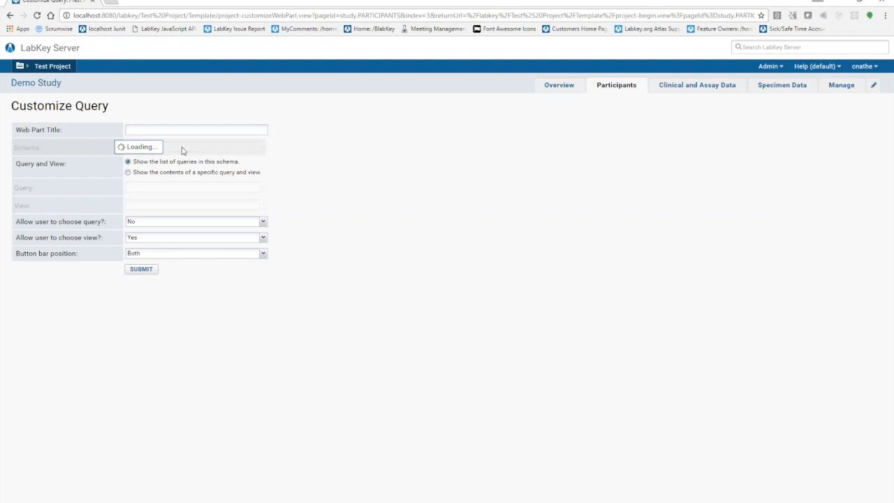
Configure the Query web part to show the contents of the Demographics query from the study schema, and submit it.
left_click(178, 147)
type("study")
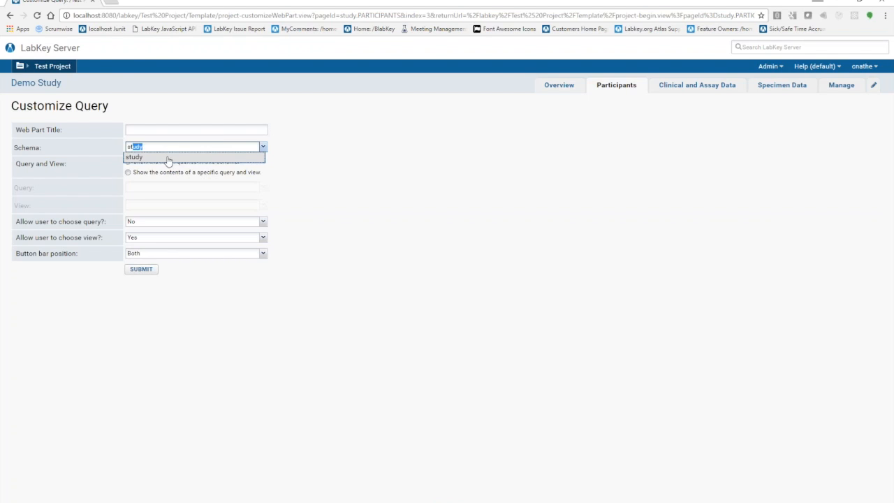
left_click(167, 158)
left_click(167, 173)
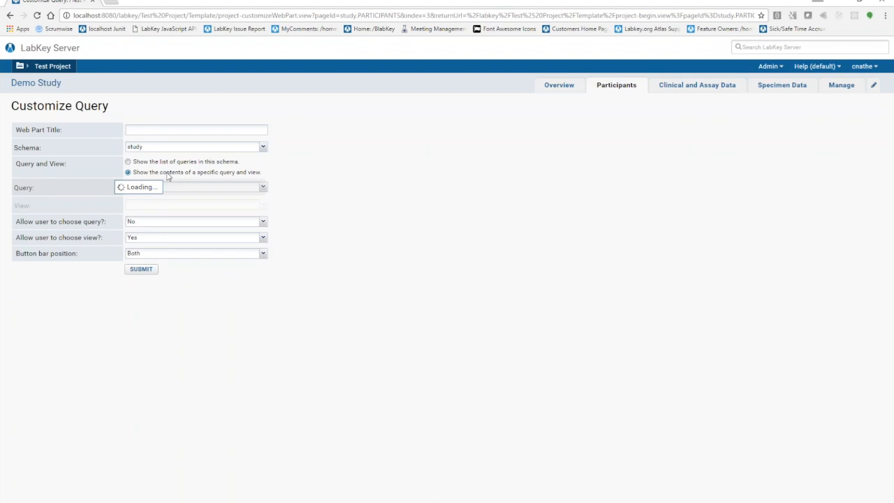
left_click(168, 188)
type("de")
left_click(150, 219)
left_click(143, 269)
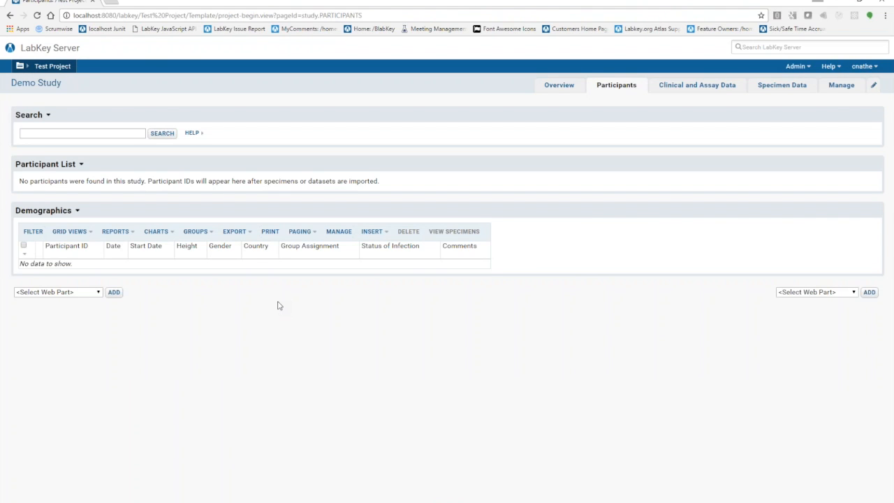
Hide the Specimen Data page from the Template folder's page navigation and leave its editing mode.
left_click(60, 68)
left_click(874, 86)
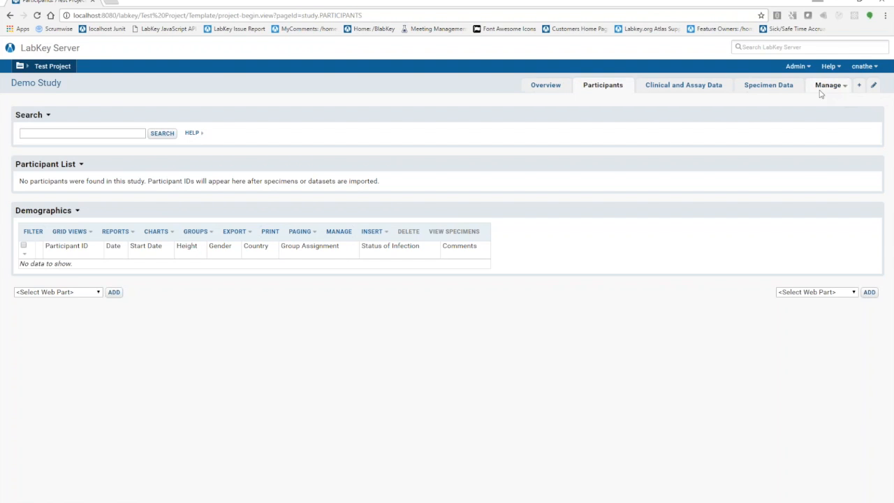
left_click(799, 86)
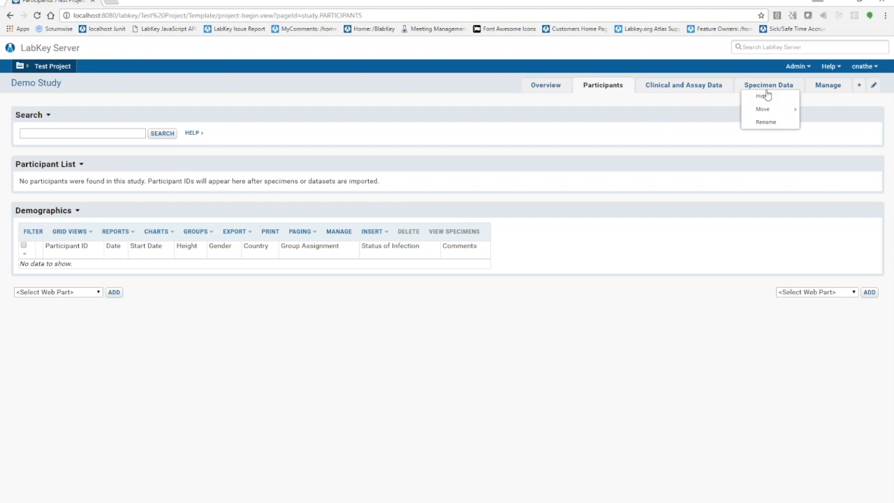
left_click(765, 95)
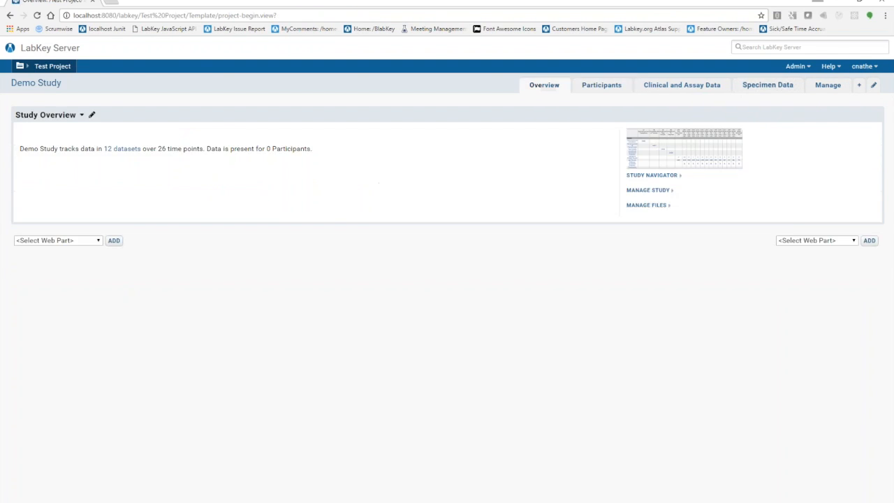
left_click(874, 85)
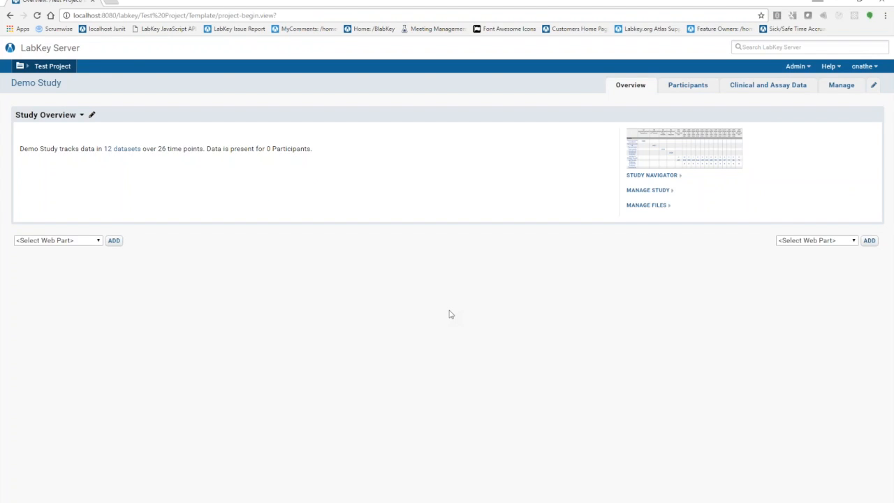
Export the Template folder from Folder Management with the default folder objects, to the browser as a zip file.
left_click(796, 66)
mouse_move(790, 91)
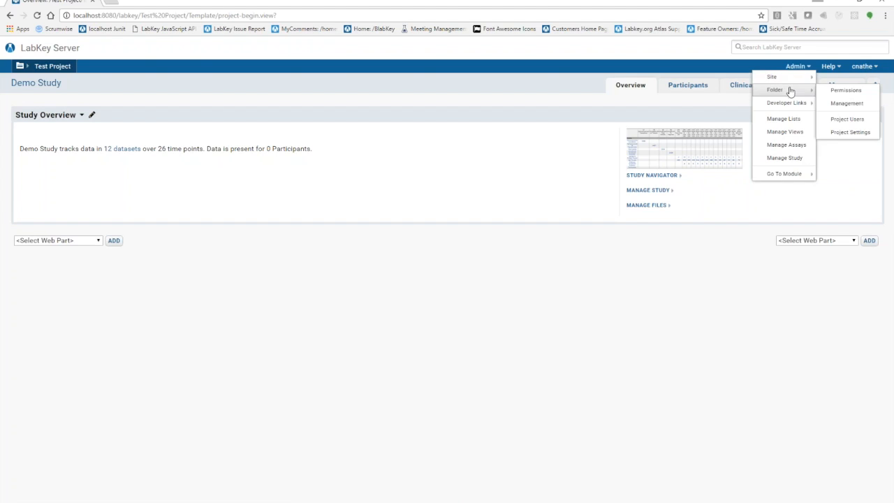
left_click(845, 105)
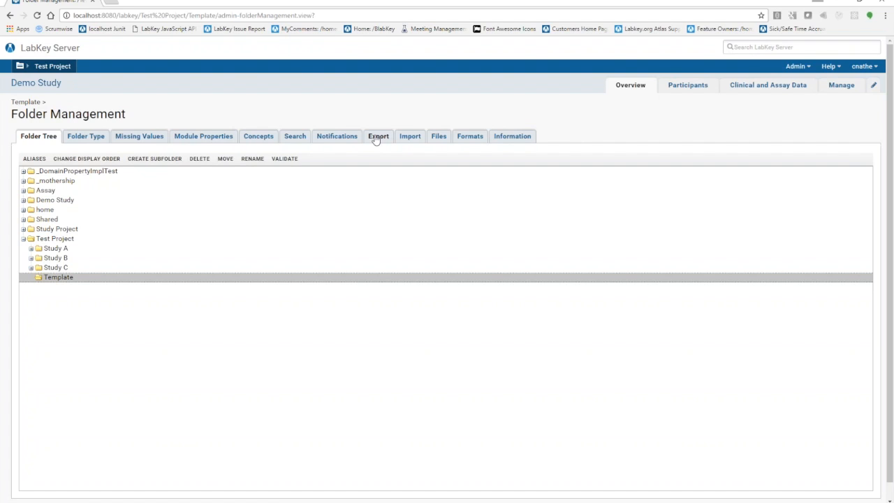
left_click(377, 137)
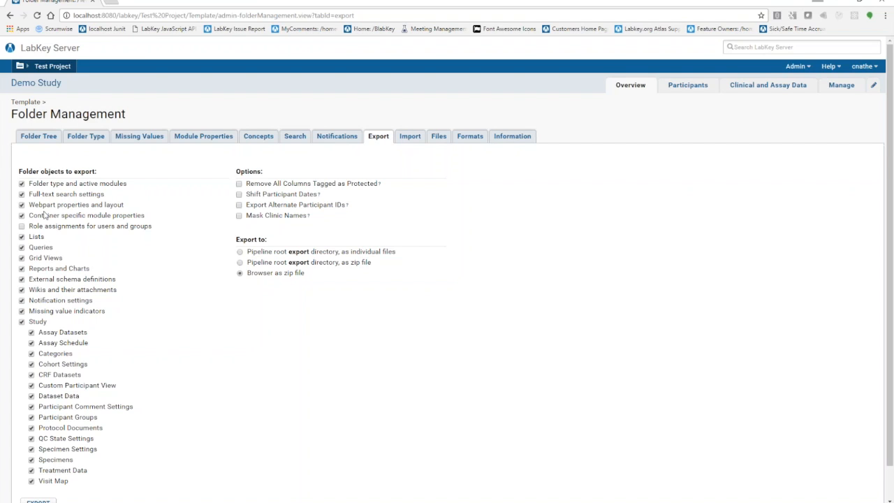
scroll(44, 215, "down", 1)
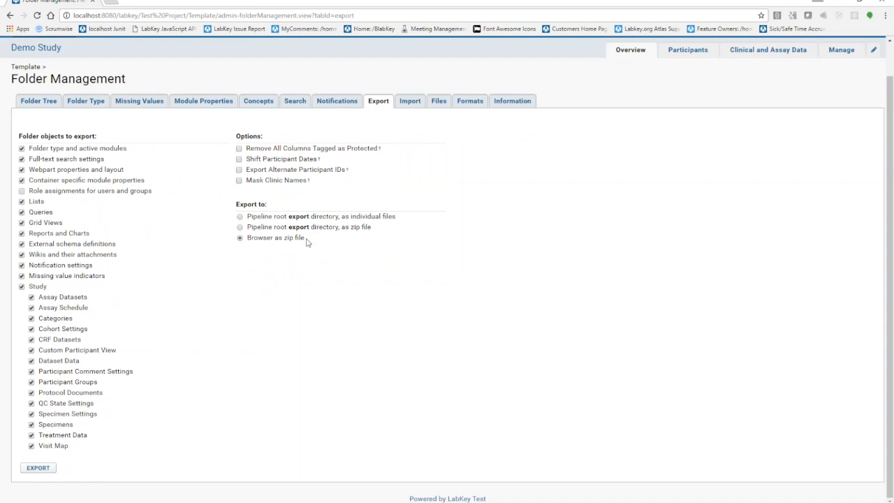
left_click(37, 468)
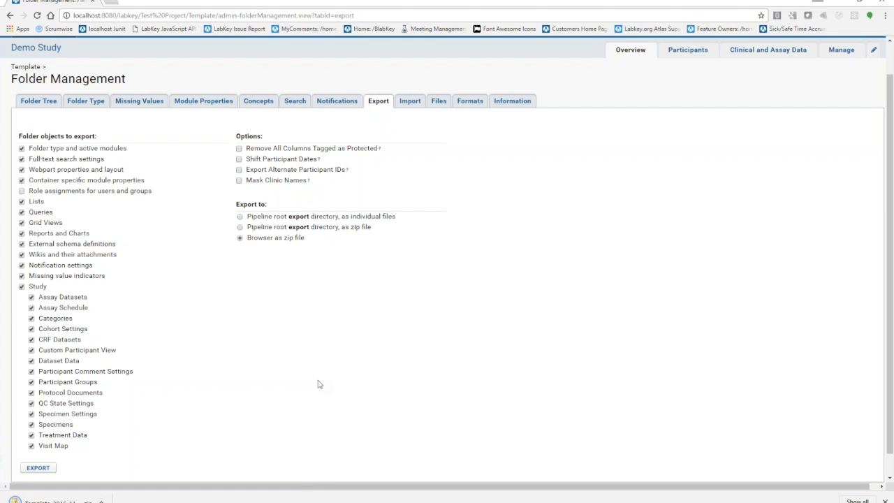
Switch to the Study A folder in Test Project.
scroll(318, 384, "up", 1)
left_click(49, 65)
left_click(70, 114)
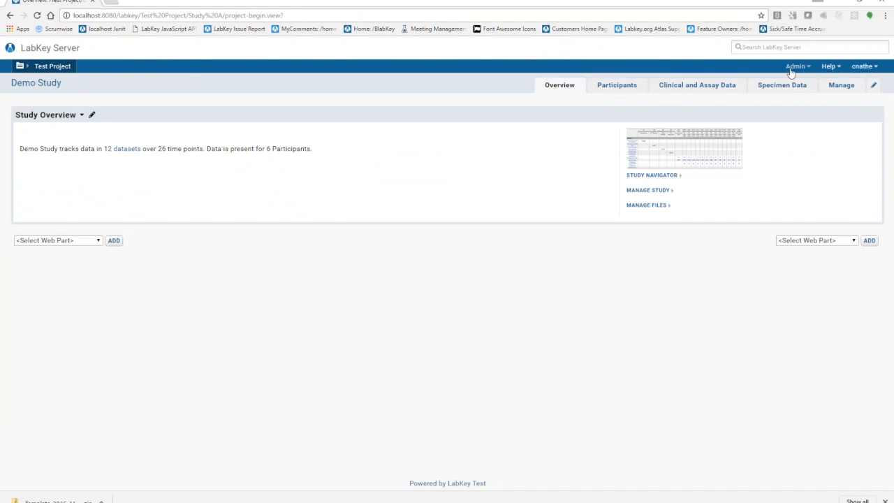
left_click(795, 67)
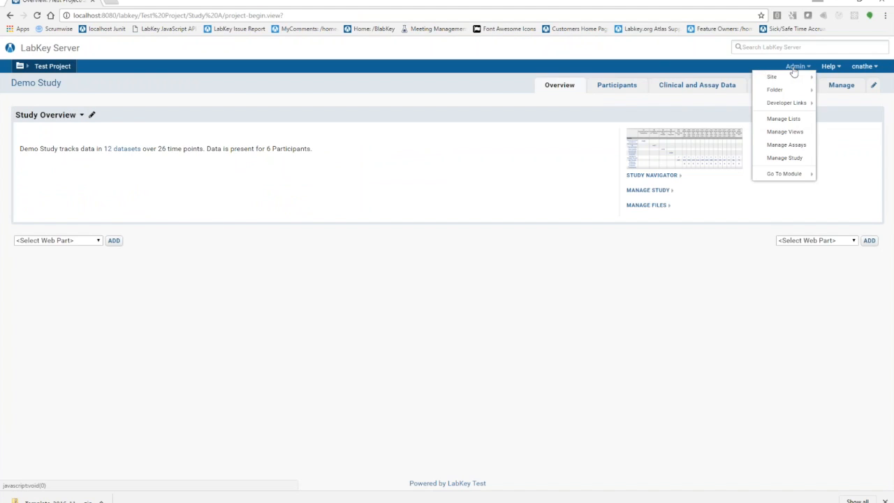
mouse_move(793, 92)
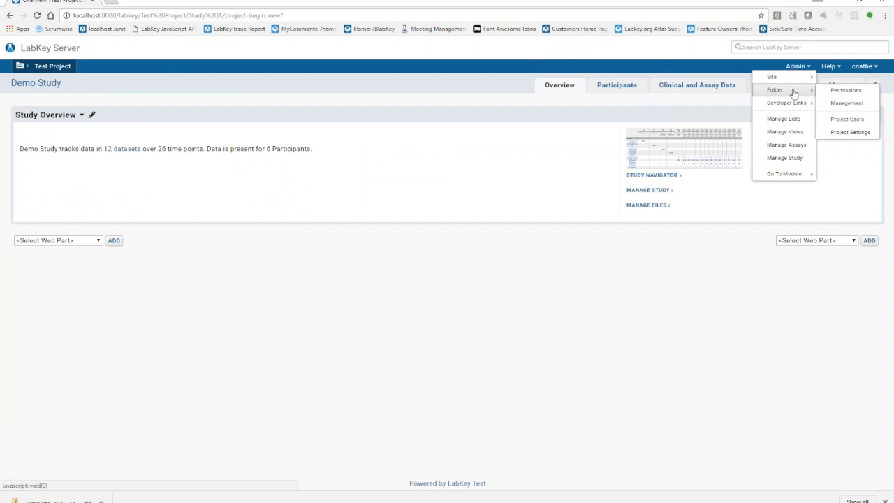
left_click(65, 67)
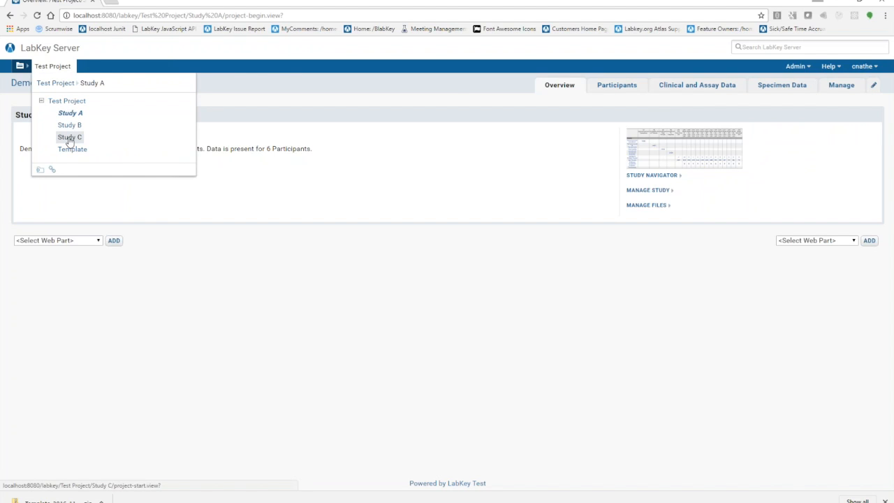
Open the import page in Study A's Folder Management.
left_click(792, 66)
mouse_move(788, 91)
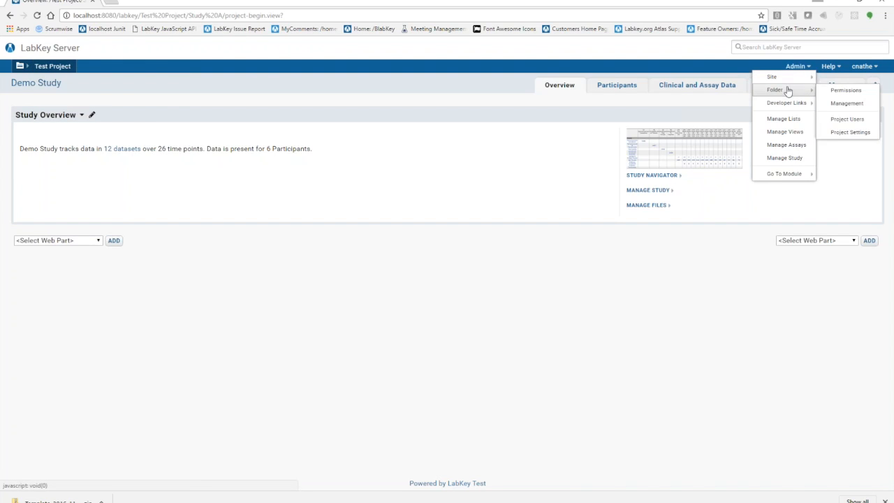
left_click(836, 105)
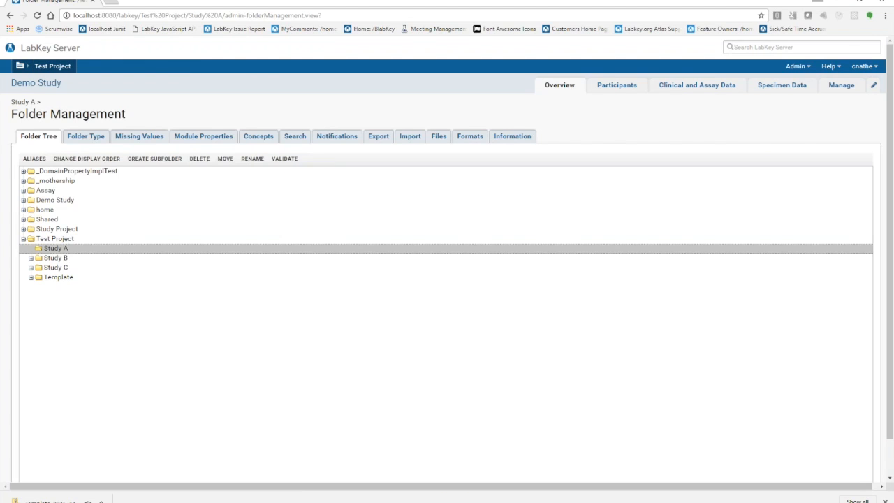
left_click(410, 137)
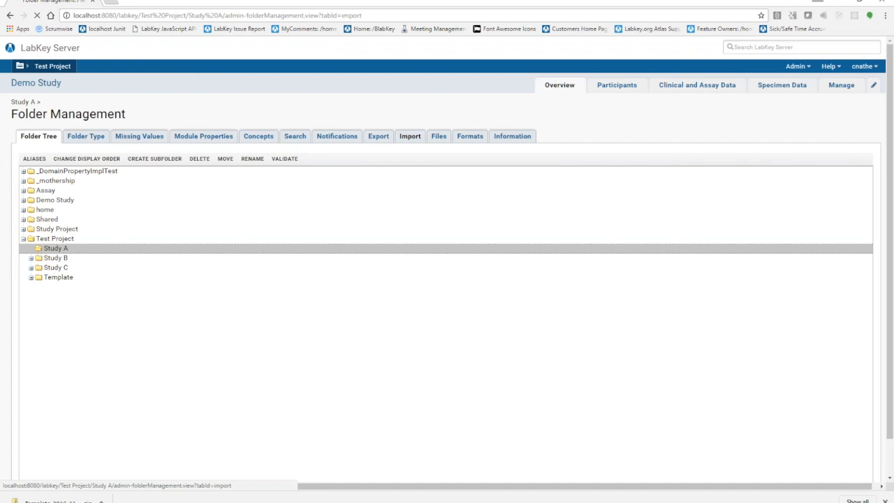
Upload Template_2016-11-08_14-13-56.folder.zip for import from a local zip archive, with query validation and advanced import options enabled.
left_click(50, 240)
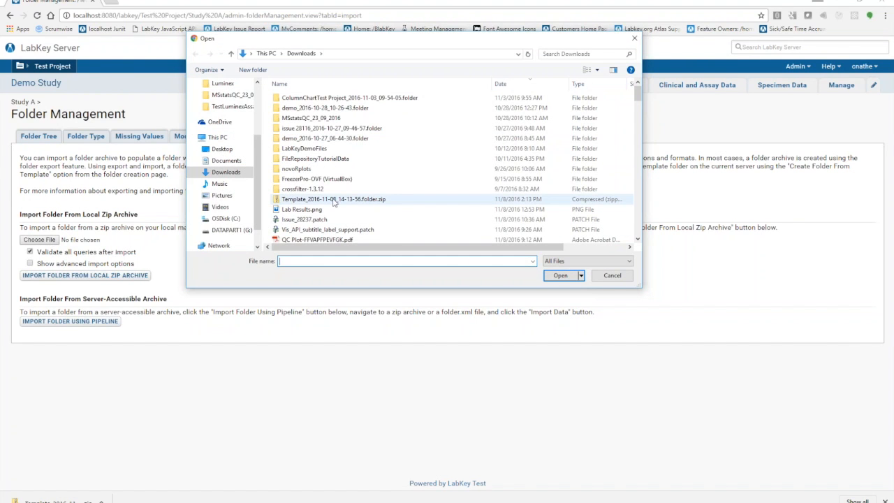
left_click(334, 200)
double_click(334, 199)
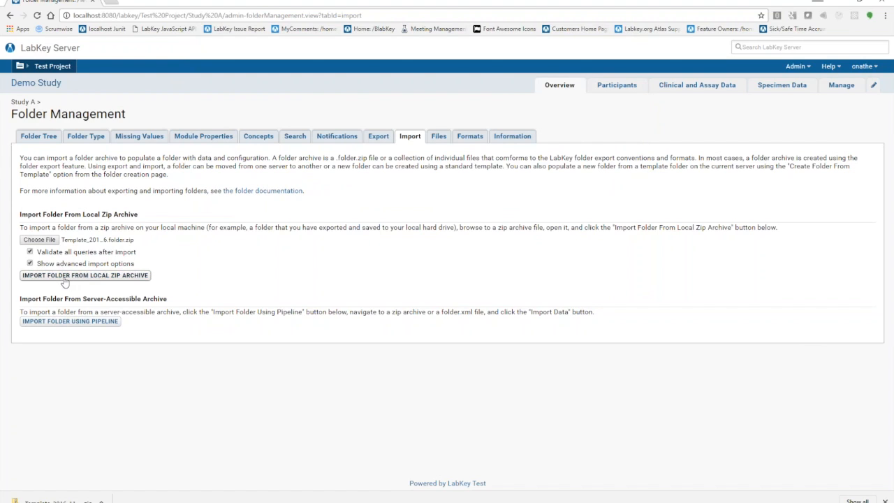
left_click(64, 276)
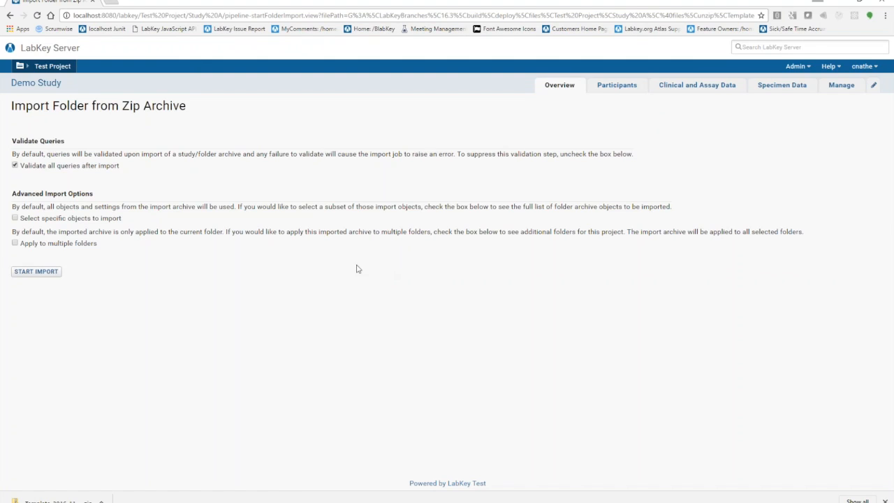
Apply the imported archive to multiple folders, adding Study B and Study C to the Study A target.
left_click(54, 244)
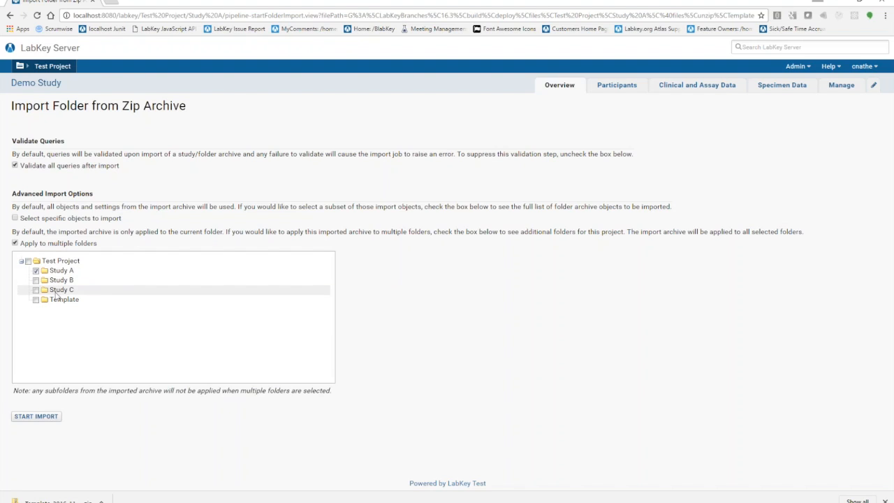
left_click(37, 280)
left_click(37, 290)
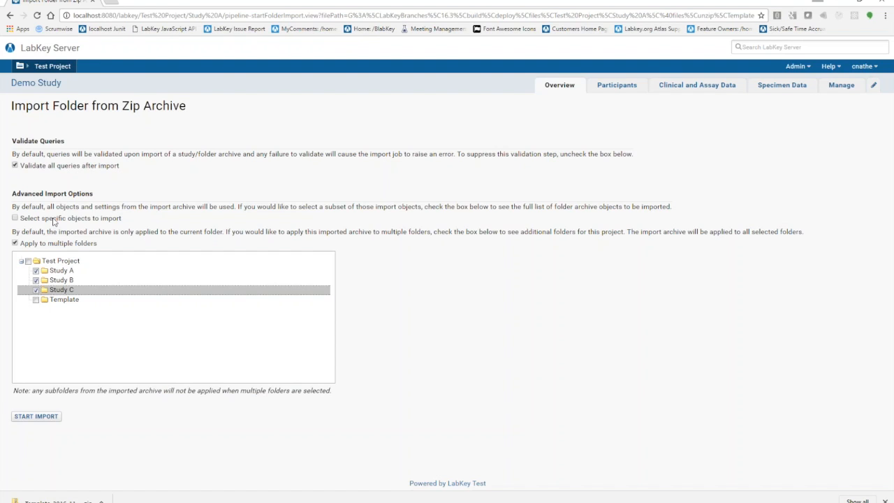
Turn off query validation and select specific objects to import, excluding Assay Schedule, Dataset Data, Specimens and Treatment Data from the study objects.
left_click(50, 169)
left_click(49, 220)
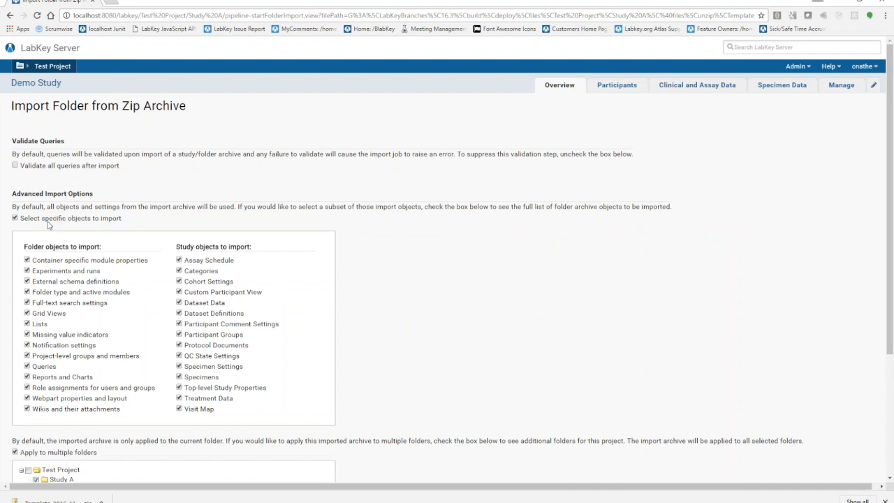
scroll(107, 224, "down", 1)
scroll(104, 219, "up", 1)
scroll(400, 224, "down", 1)
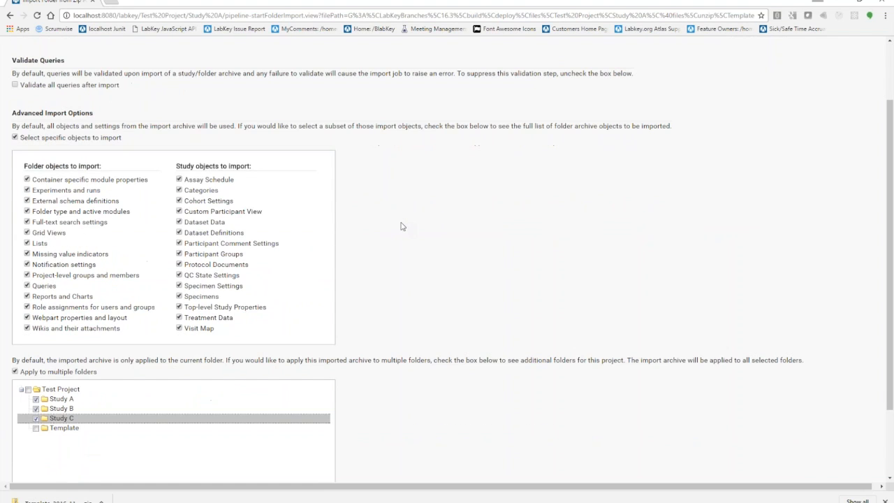
left_click(192, 182)
left_click(204, 297)
left_click(202, 321)
scroll(364, 237, "down", 2)
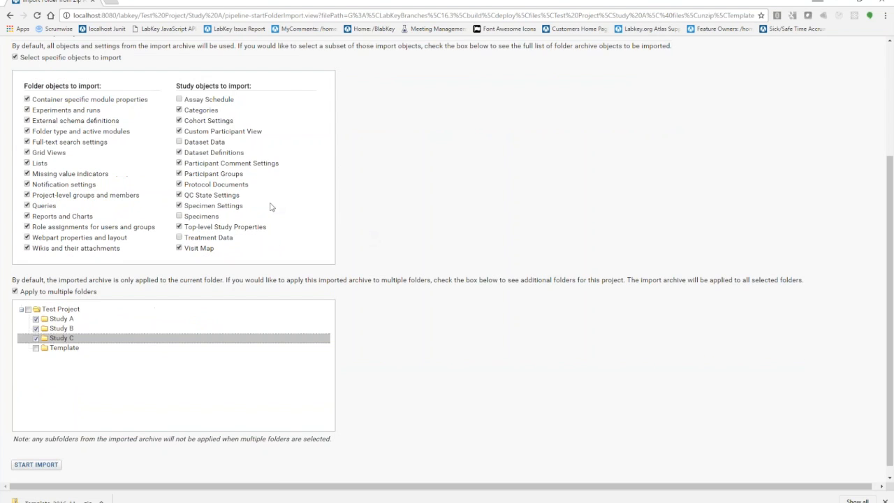
Start the import into the selected target folders, confirm it, and check the status of the pipeline import jobs.
scroll(453, 240, "down", 1)
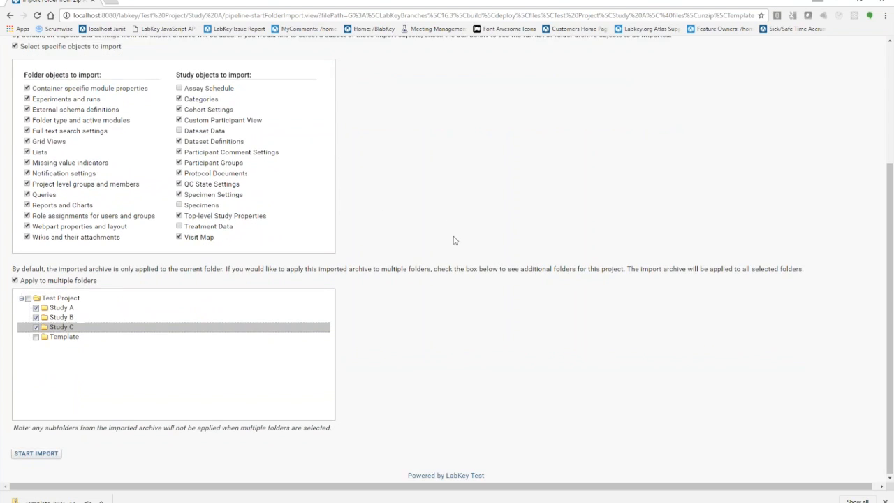
left_click(36, 454)
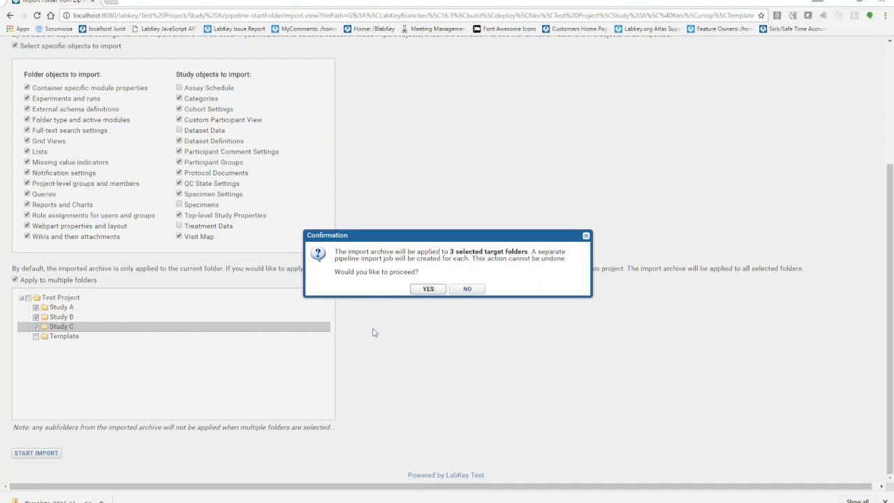
left_click(425, 291)
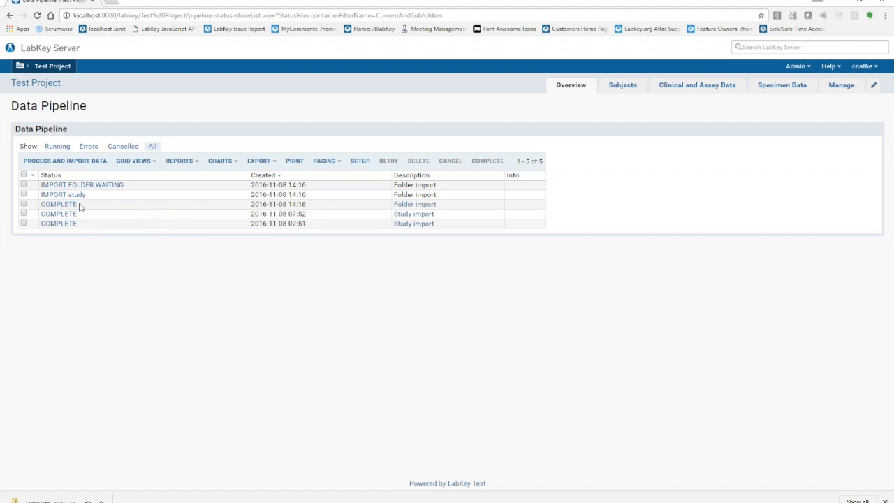
left_click_drag(79, 207, 43, 207)
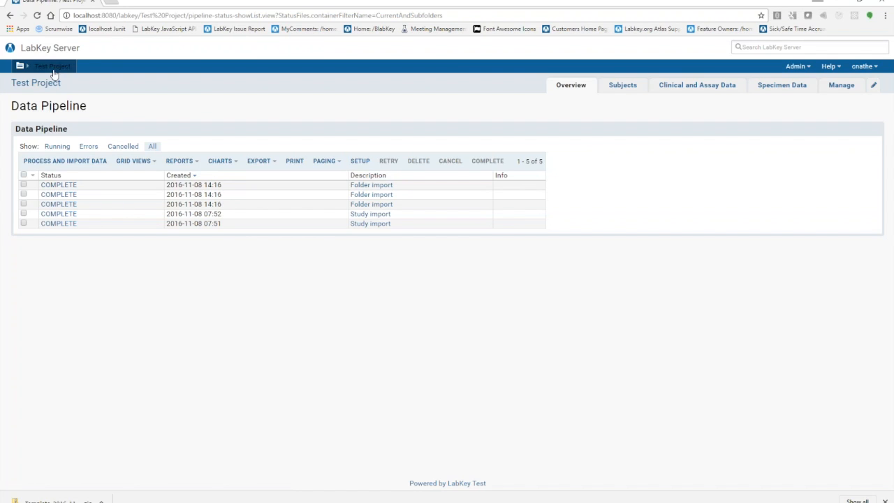
Go to the Study A folder and review the participant list and demographics on its Participants page.
mouse_move(55, 70)
left_click(69, 97)
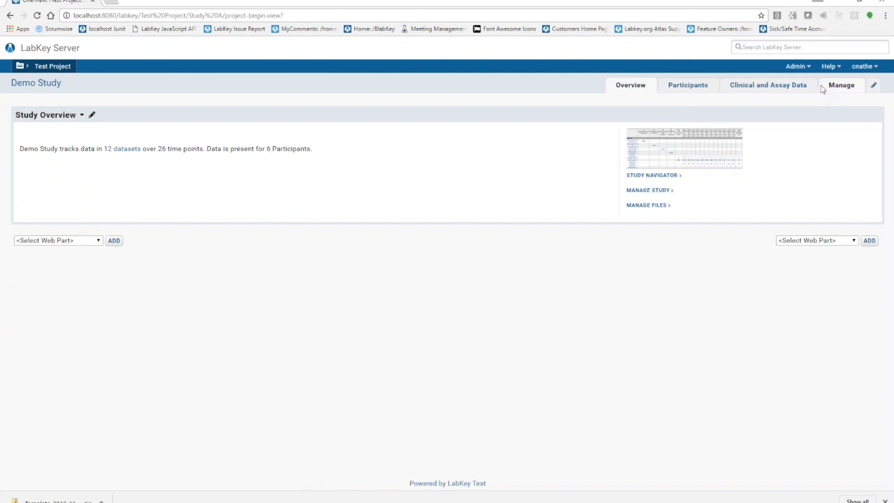
left_click(693, 88)
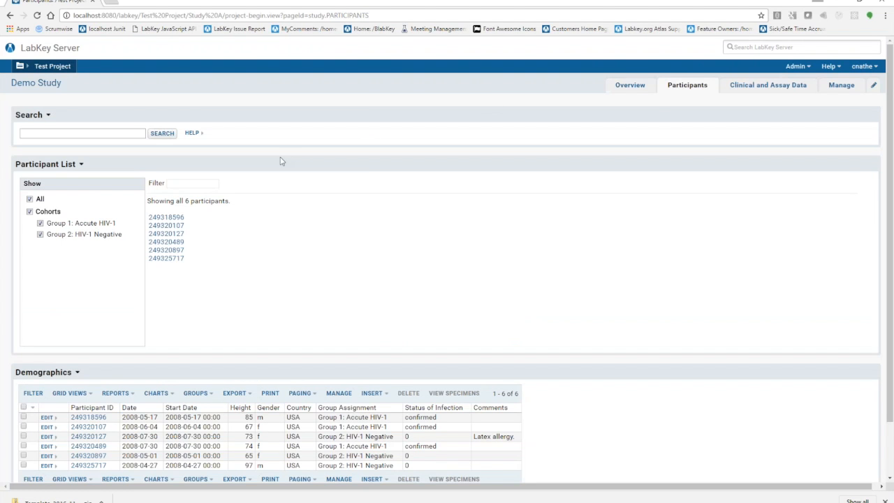
scroll(279, 162, "down", 2)
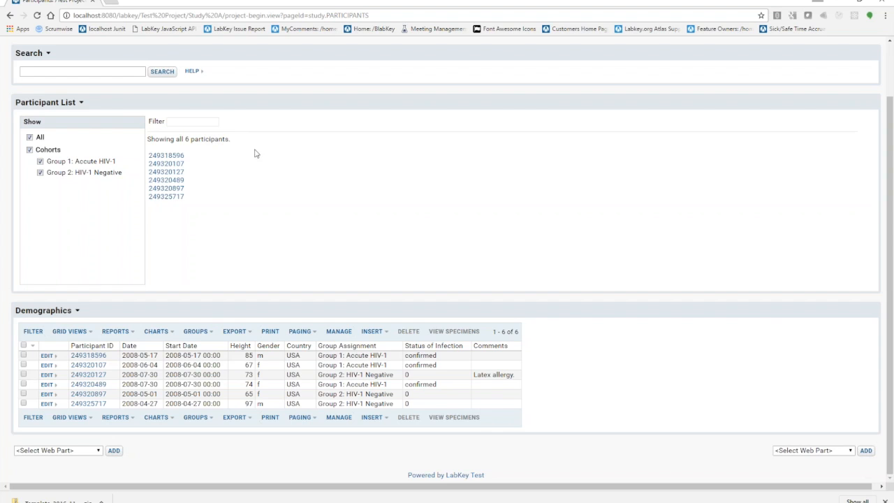
scroll(232, 107, "up", 2)
Switch to the Study C folder and check its Participants page.
left_click(52, 65)
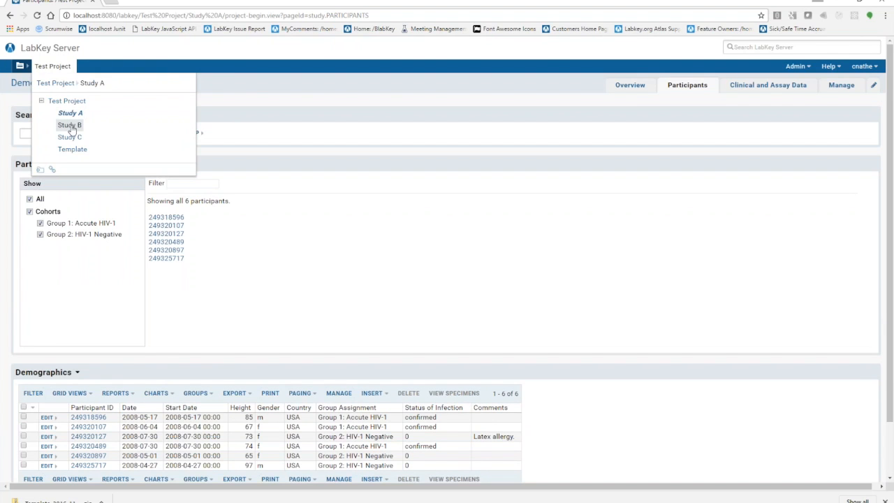
left_click(70, 138)
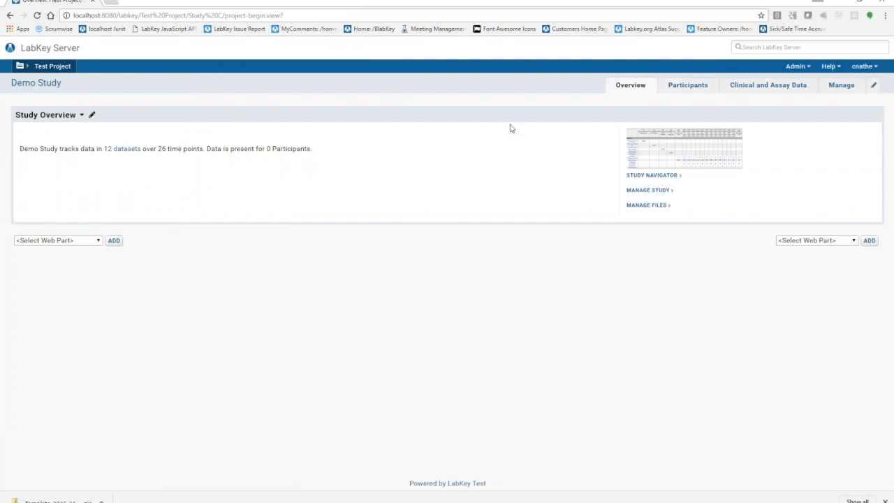
left_click(687, 85)
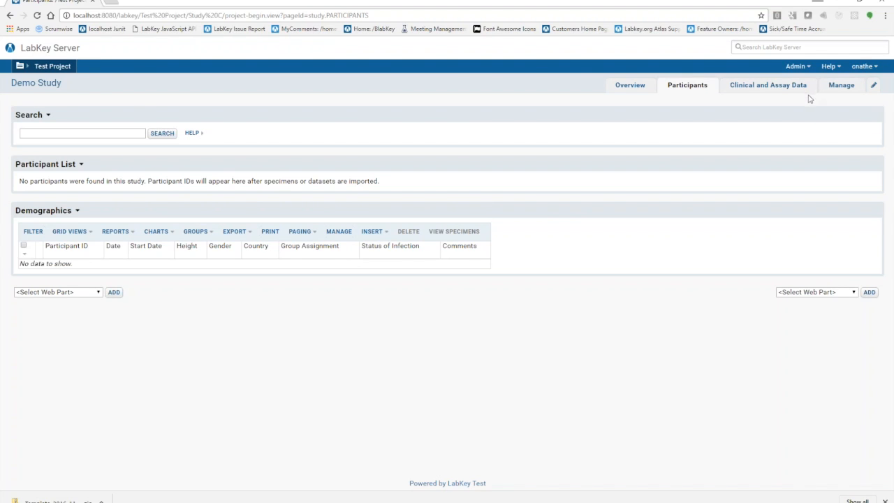
Open the list of folders in Test Project.
left_click(65, 68)
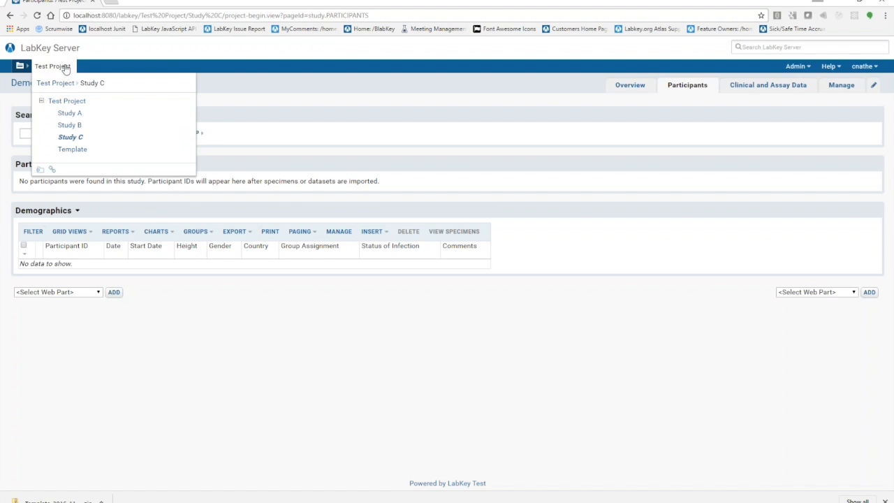